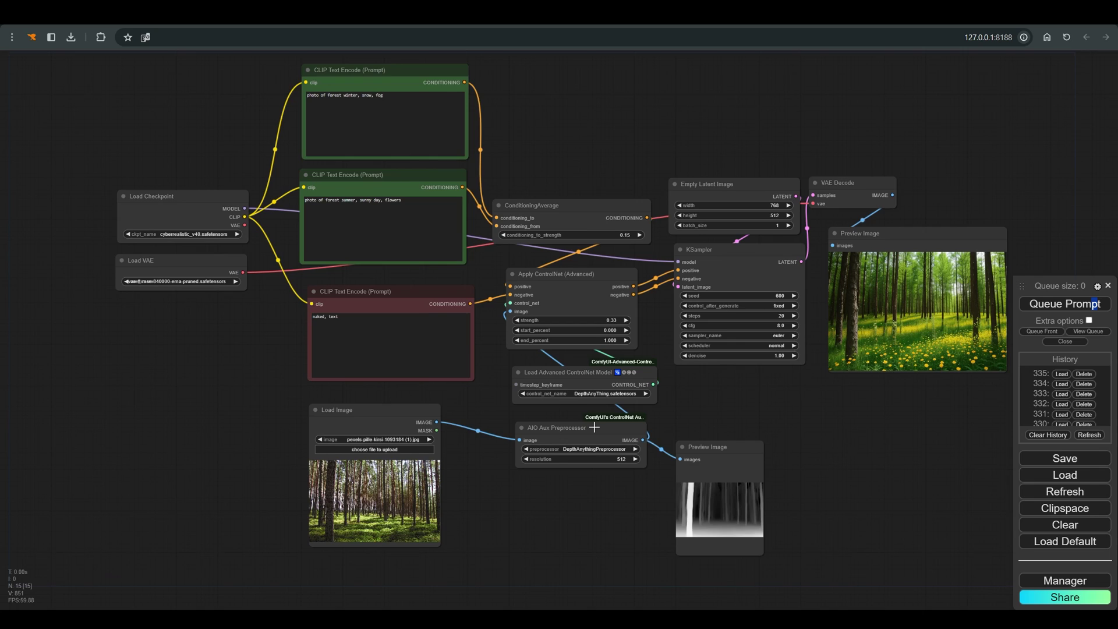
# Nudge the Apply ControlNet node and keep DepthAnyThing.safetensors as its ControlNet model
pyautogui.scroll(3, 594, 433)
pyautogui.moveTo(581, 231); pyautogui.dragTo(588, 233)
pyautogui.click(591, 377)
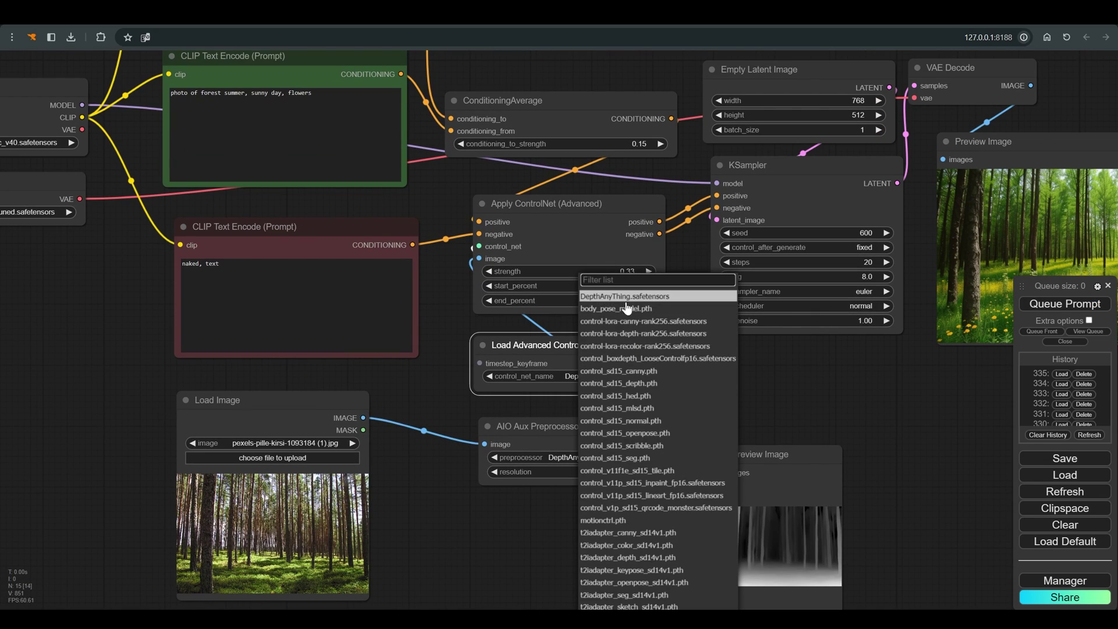
pyautogui.click(605, 296)
# Reposition the AIO Aux Preprocessor and Load Image nodes, then select the depth map preview node
pyautogui.moveTo(600, 452); pyautogui.dragTo(602, 448)
pyautogui.moveTo(304, 406)
pyautogui.mouseDown()
pyautogui.moveTo(321, 410)
pyautogui.moveTo(324, 391)
pyautogui.moveTo(312, 392)
pyautogui.mouseUp()
pyautogui.scroll(1, 292, 511)
pyautogui.scroll(1, 344, 512)
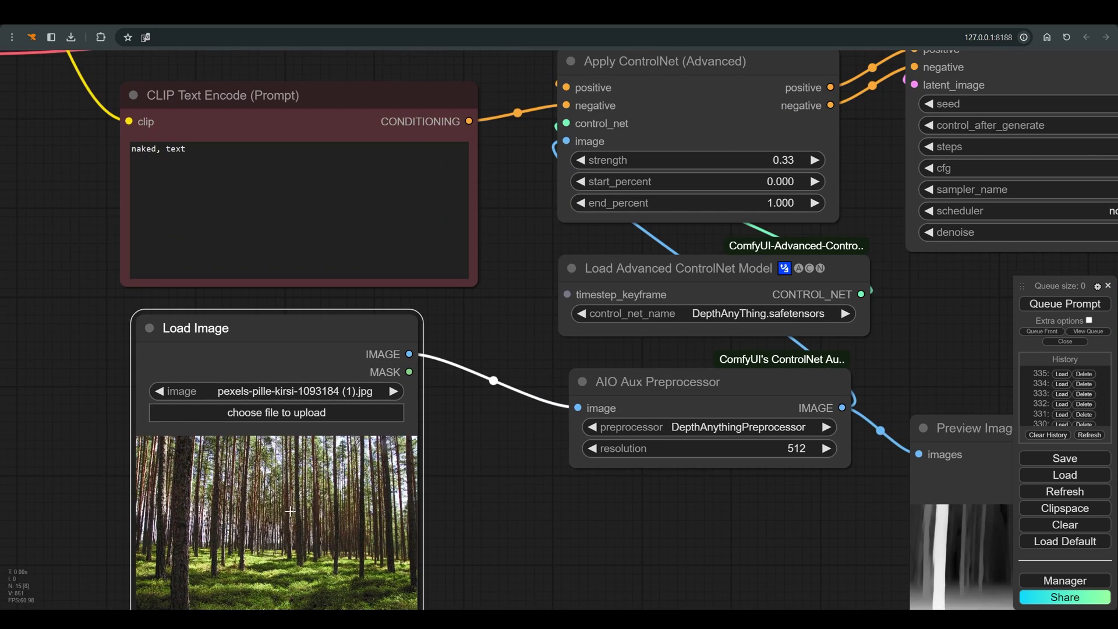
pyautogui.scroll(-1, 397, 500)
pyautogui.scroll(-2, 425, 489)
pyautogui.moveTo(467, 511); pyautogui.dragTo(435, 500)
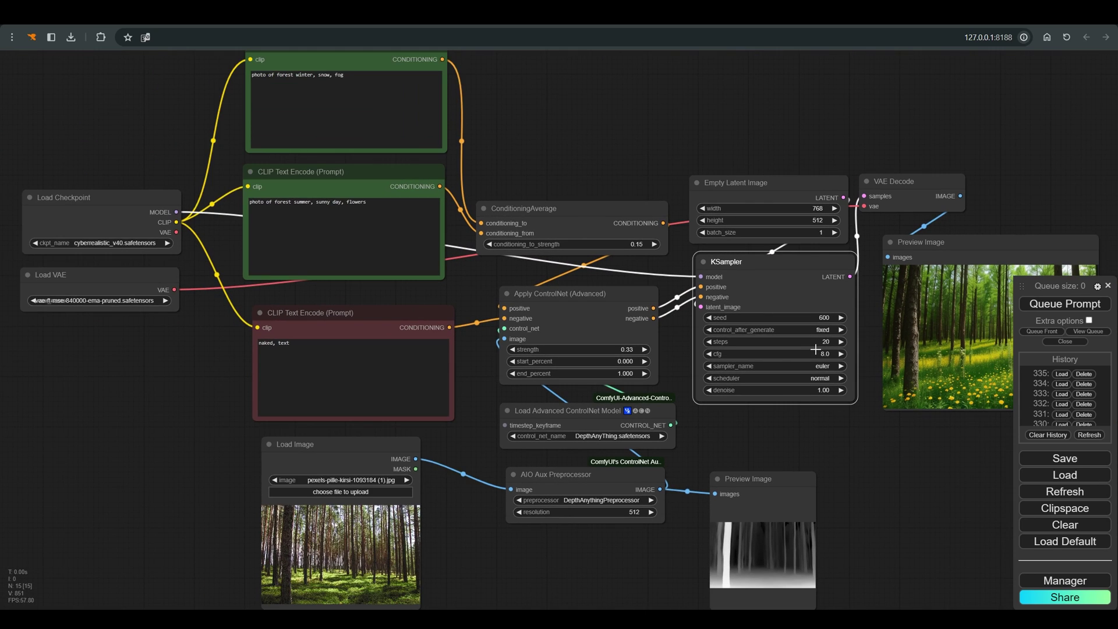
pyautogui.scroll(-1, 815, 348)
pyautogui.moveTo(810, 404); pyautogui.dragTo(727, 397)
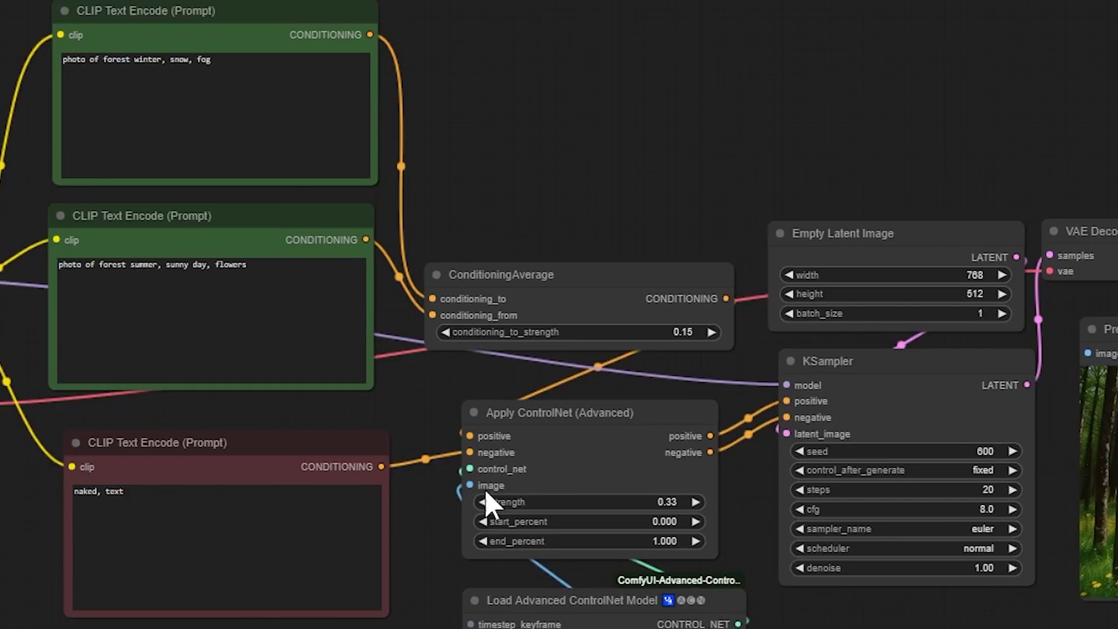
pyautogui.scroll(6, 303, 250)
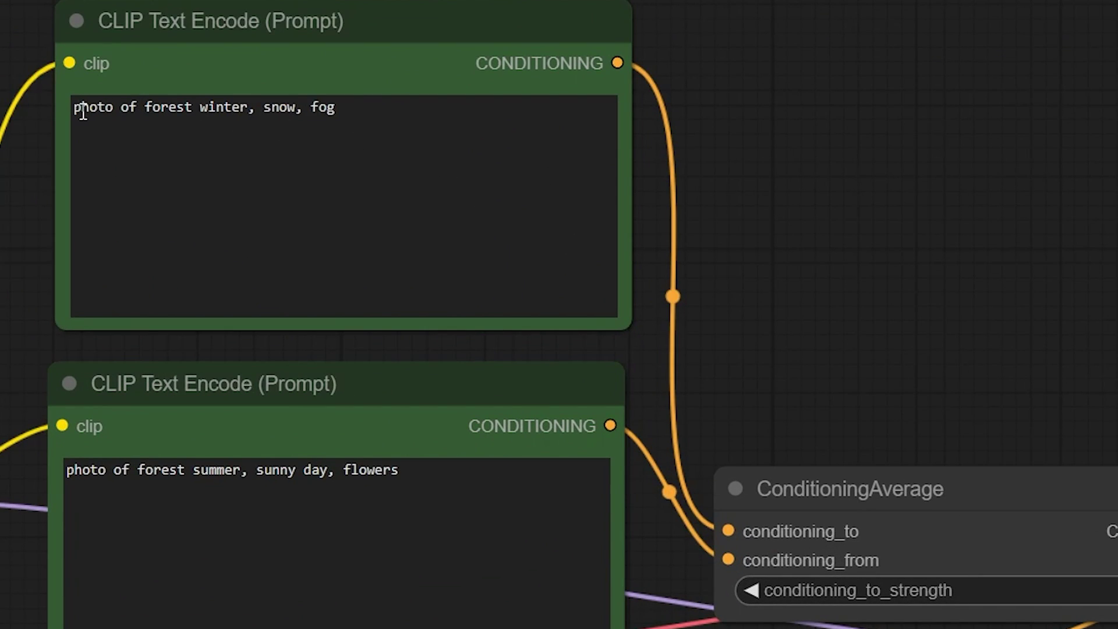
pyautogui.moveTo(75, 111); pyautogui.dragTo(352, 107)
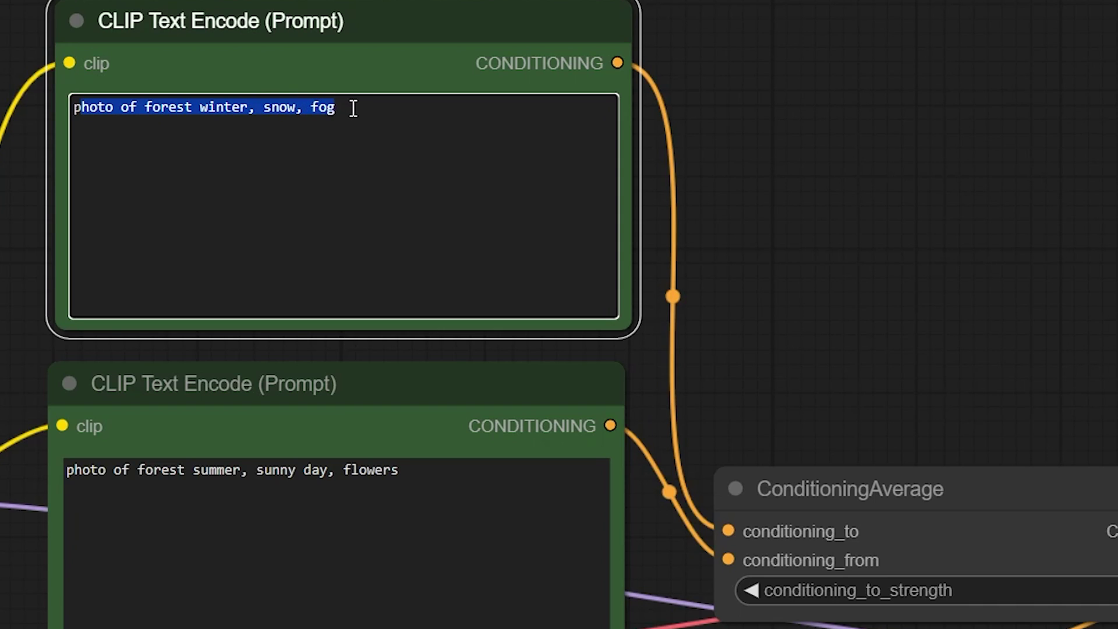
pyautogui.click(63, 469)
pyautogui.moveTo(72, 470); pyautogui.dragTo(412, 469)
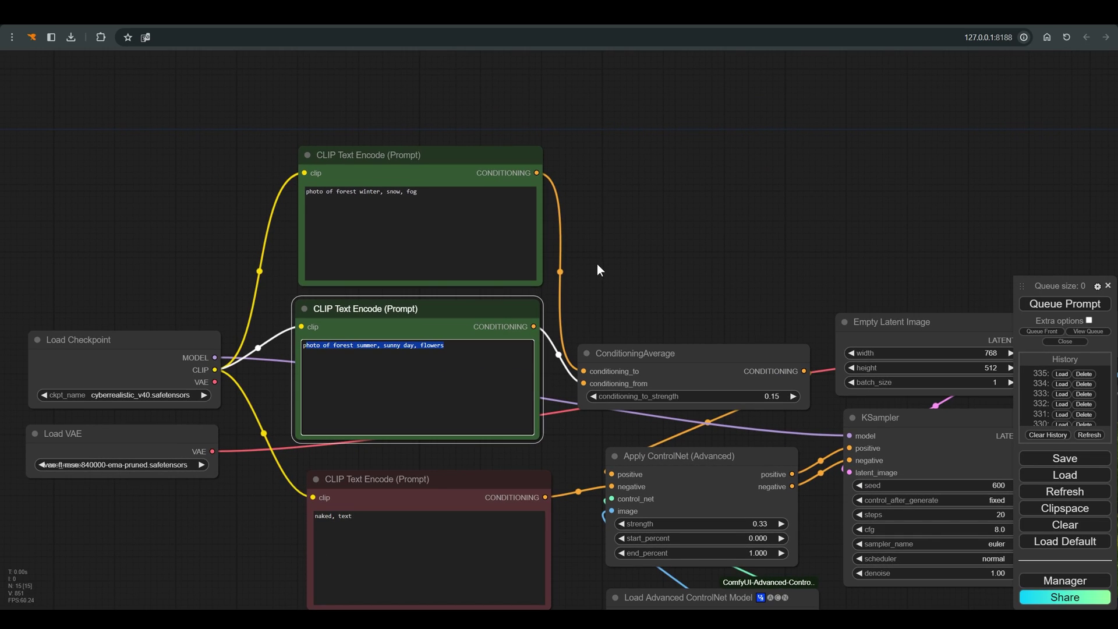
# Shift the ConditioningAverage node right and generate at blend strength 1.00 for a snowy winter forest
pyautogui.scroll(-2, 642, 261)
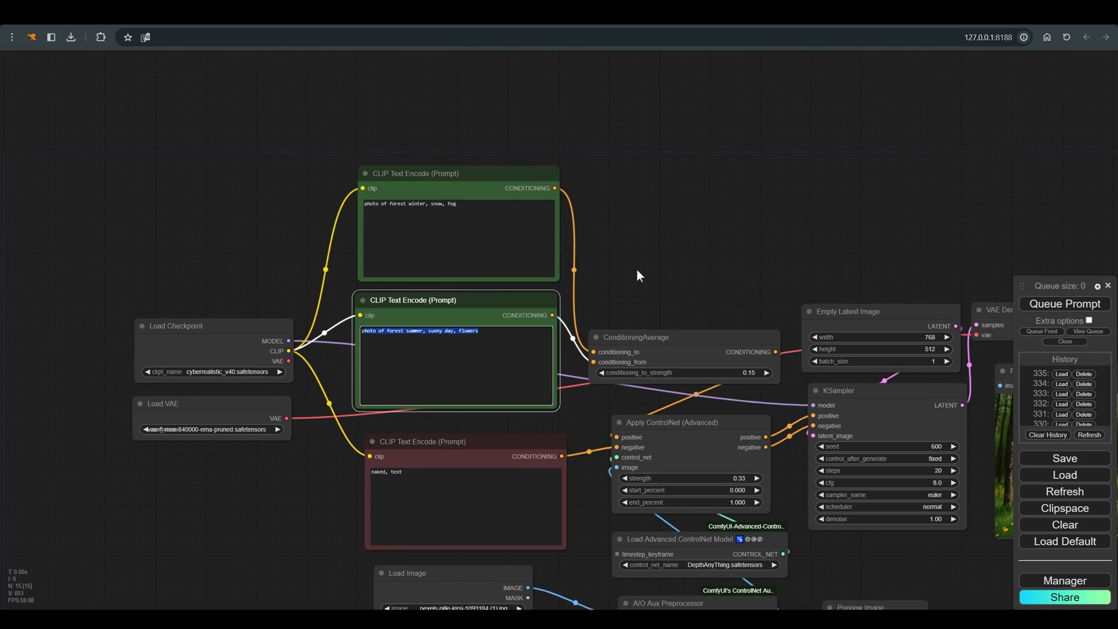
pyautogui.click(664, 326)
pyautogui.moveTo(664, 326); pyautogui.dragTo(739, 356)
pyautogui.click(717, 369)
pyautogui.click(1090, 308)
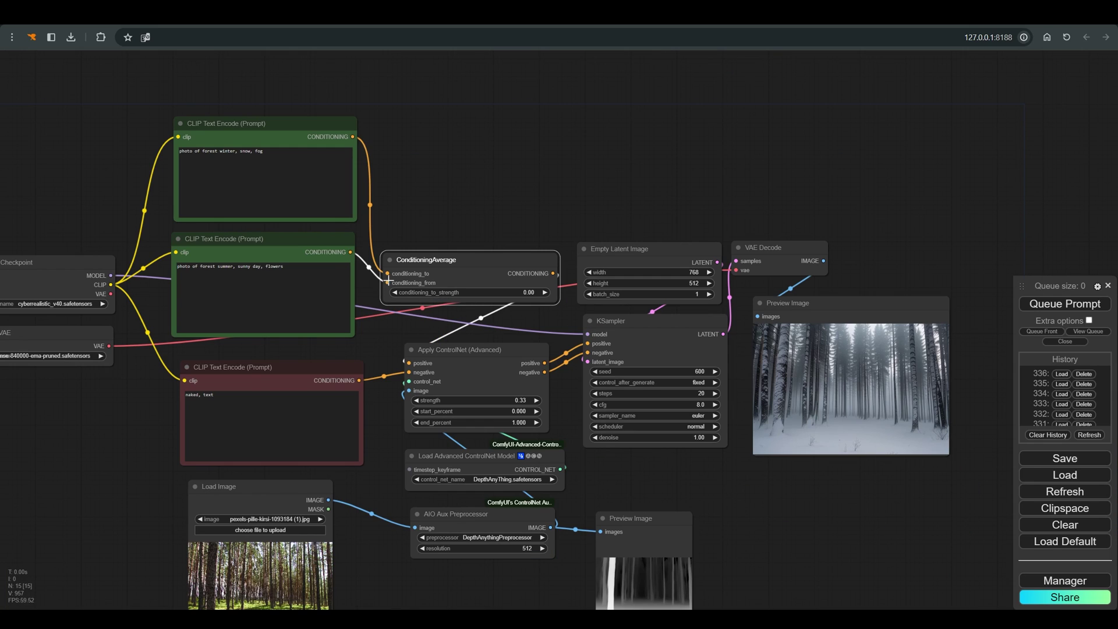
# Generate at blend strengths 0.00 and 0.57, then raise the strength to 0.69
pyautogui.moveTo(389, 280); pyautogui.dragTo(388, 283)
pyautogui.hotkey('ctrl', 'Return')
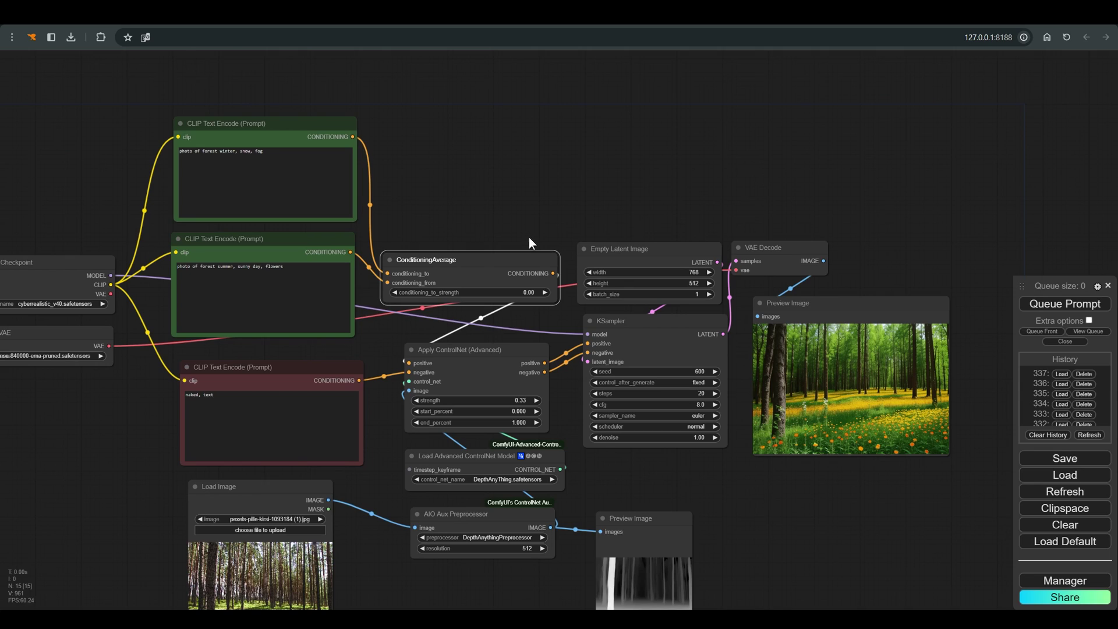
pyautogui.moveTo(496, 291); pyautogui.dragTo(531, 291)
pyautogui.click(1028, 307)
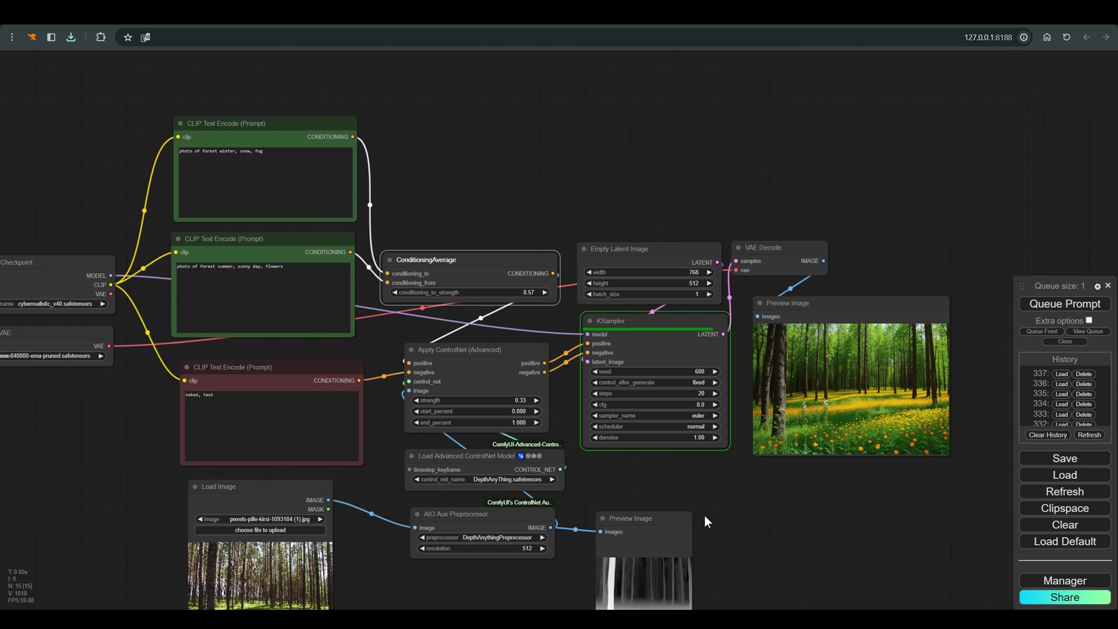
pyautogui.moveTo(524, 292)
pyautogui.mouseDown()
pyautogui.moveTo(532, 300)
pyautogui.moveTo(464, 292)
pyautogui.moveTo(503, 294)
pyautogui.mouseUp()
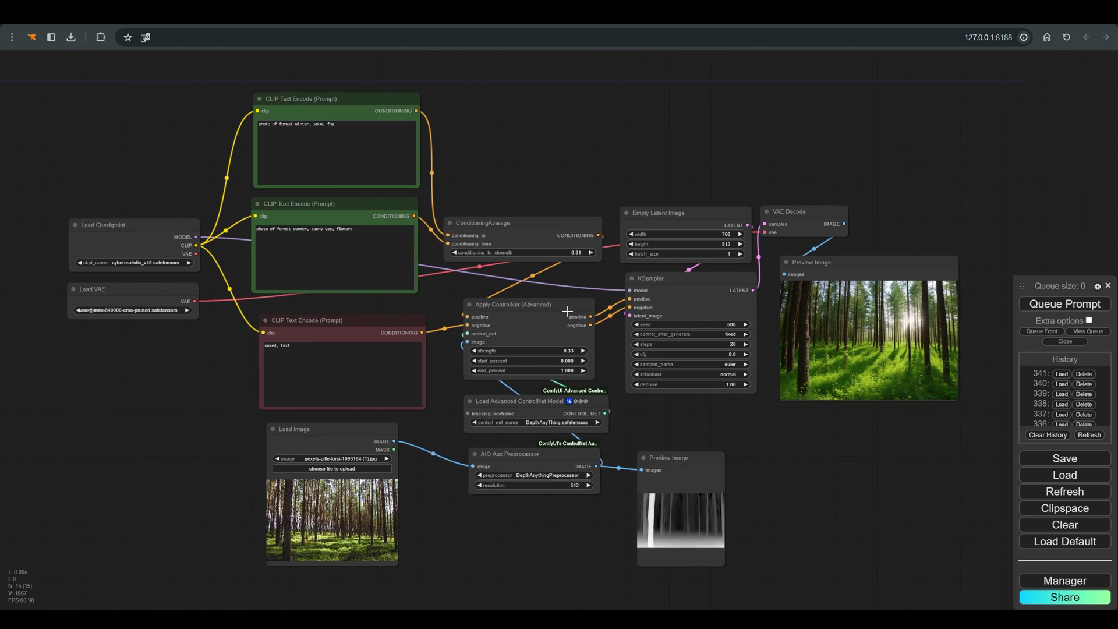
# Bypass the Apply ControlNet (Advanced) node with Ctrl+B
pyautogui.click(544, 315)
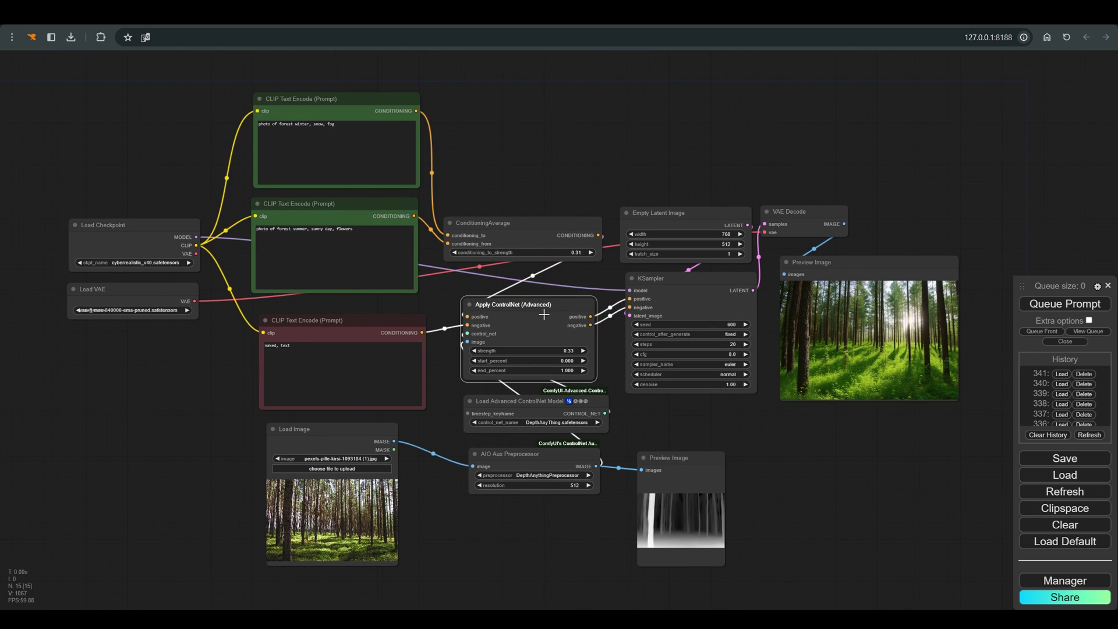
pyautogui.hotkey('ctrl', 'b')
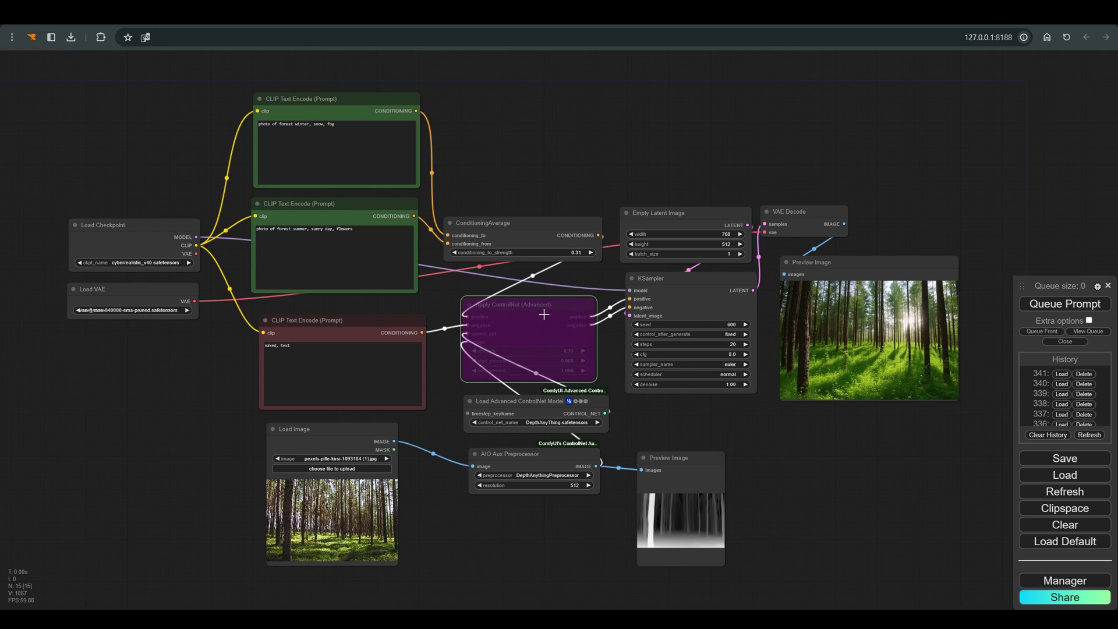
pyautogui.scroll(5, 242, 106)
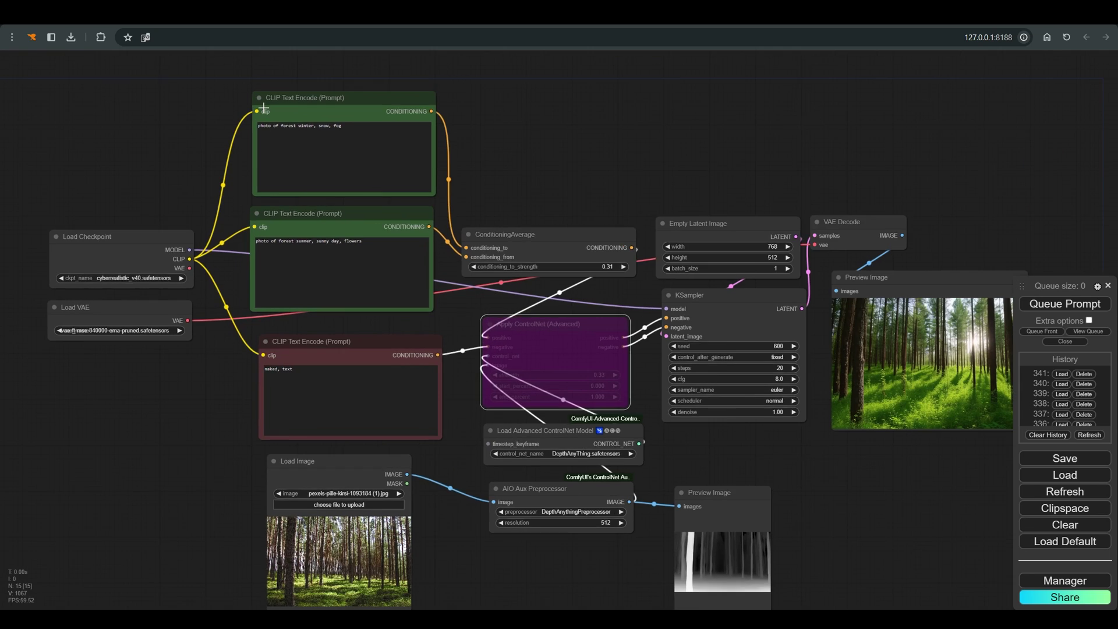
pyautogui.scroll(-5, 242, 107)
pyautogui.click(336, 130)
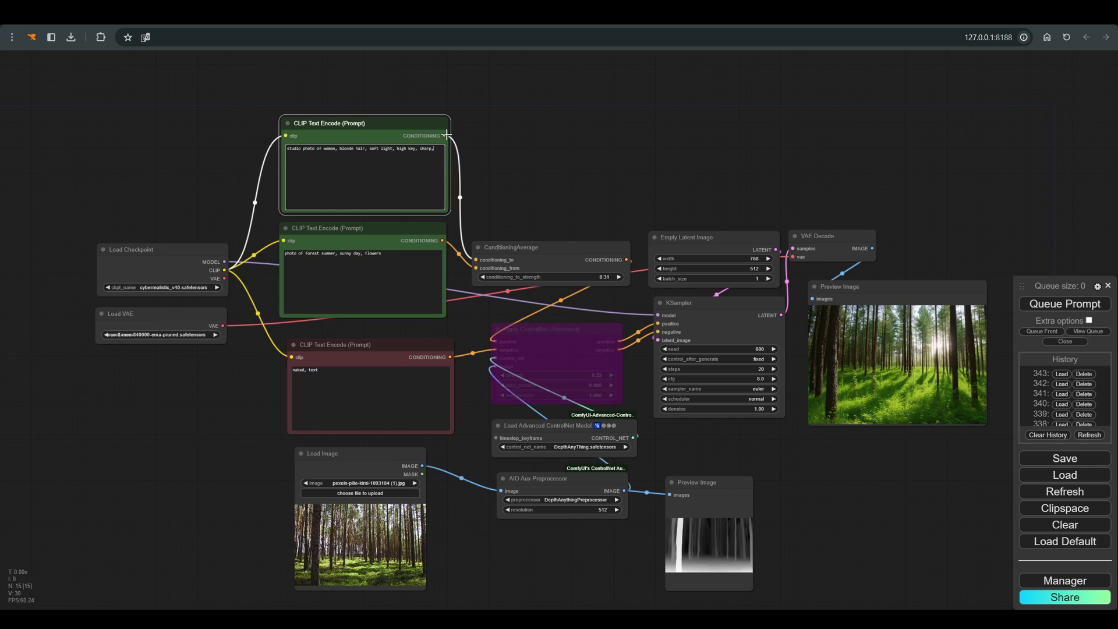
# Connect the blonde-woman prompt's conditioning into ConditioningAverage and generate a portrait
pyautogui.moveTo(444, 136); pyautogui.dragTo(658, 324)
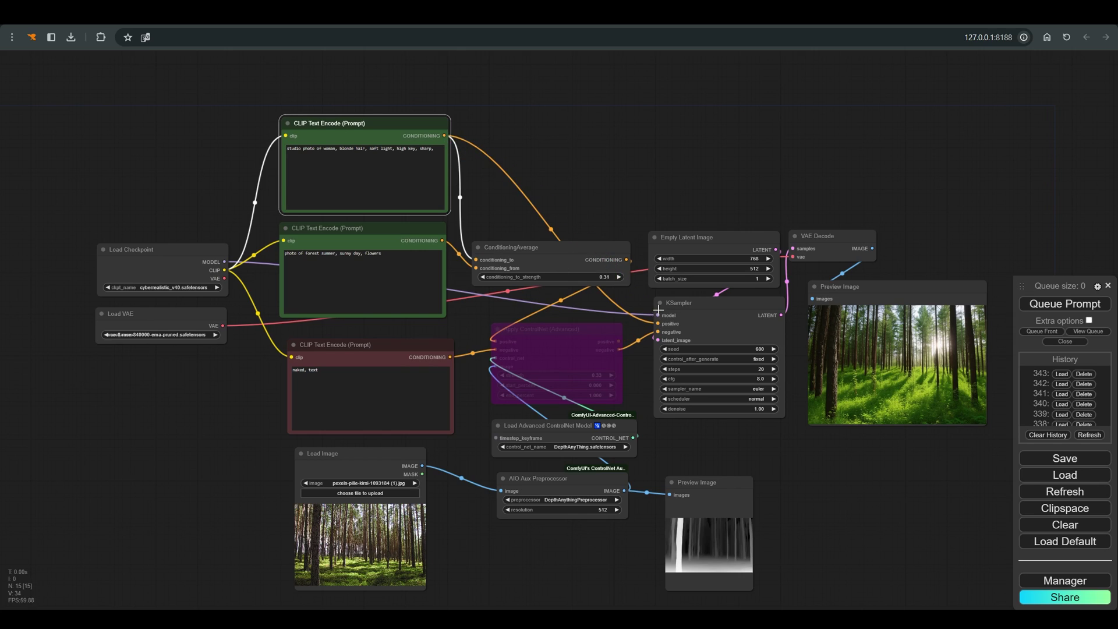
pyautogui.click(1041, 304)
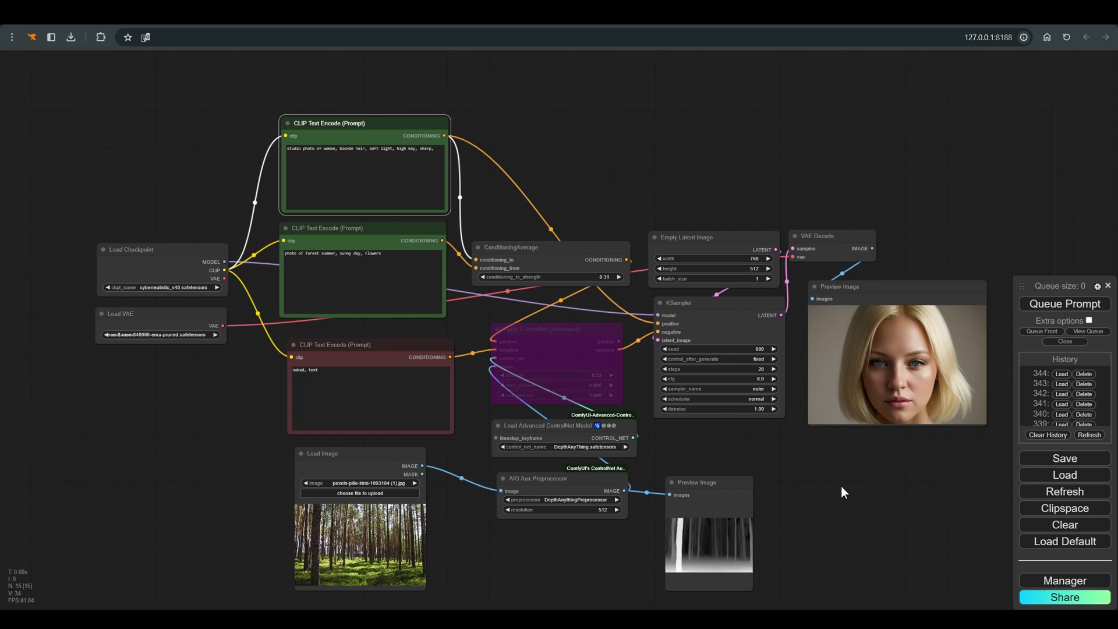
pyautogui.click(841, 502)
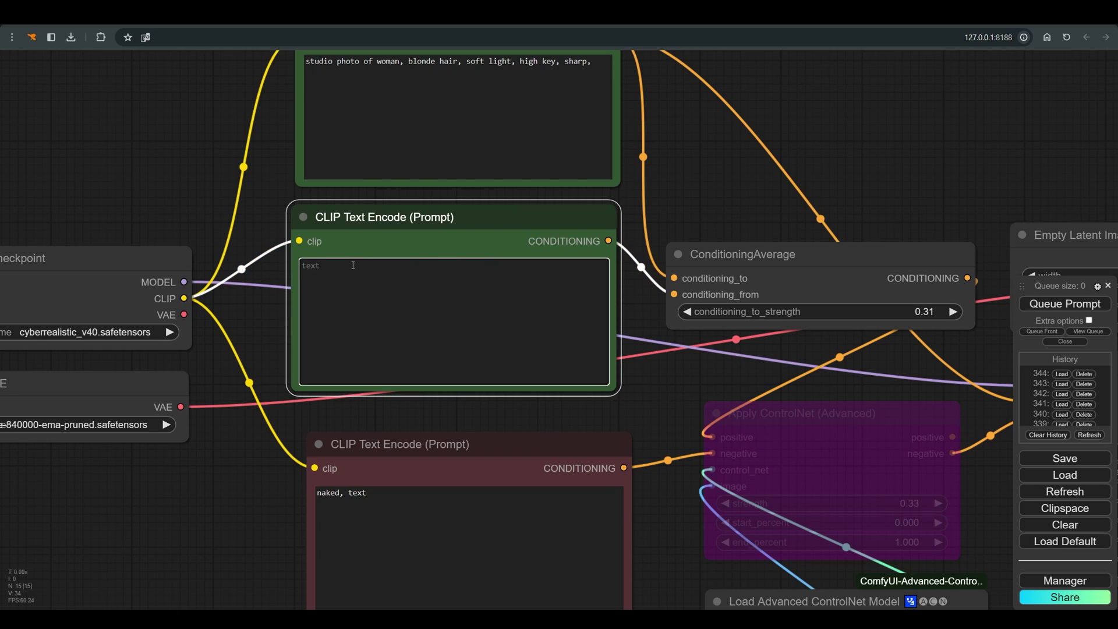
# Enter 'ugly, tired, blemishes' as the second prompt and bring the previews and sampler into view
pyautogui.write('ugly')
pyautogui.write(', tired, blemishes')
pyautogui.scroll(-3, 632, 308)
pyautogui.moveTo(652, 362); pyautogui.dragTo(422, 232)
pyautogui.scroll(-1, 448, 237)
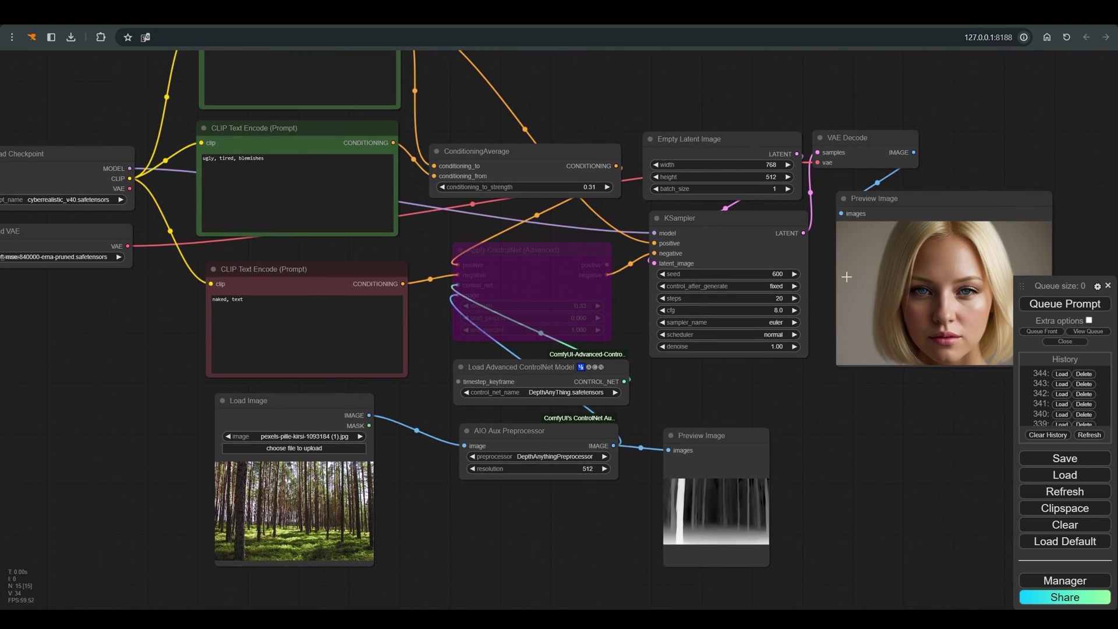
# Copy the generated portrait via Clipspace and paste it into the Load Image node
pyautogui.rightClick(878, 277)
pyautogui.click(895, 453)
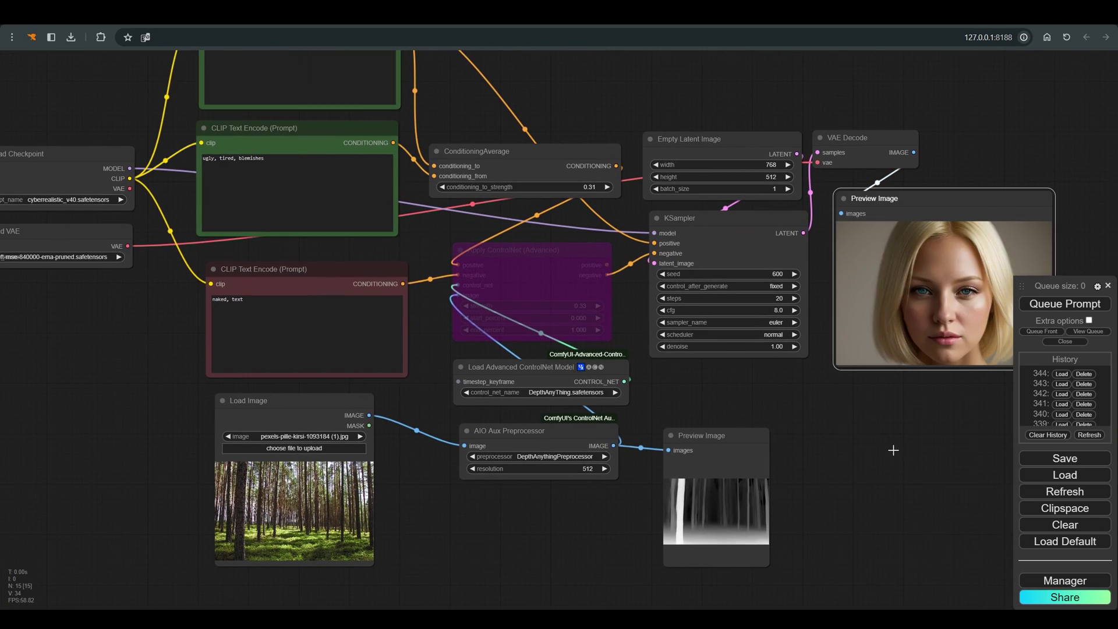
pyautogui.rightClick(263, 472)
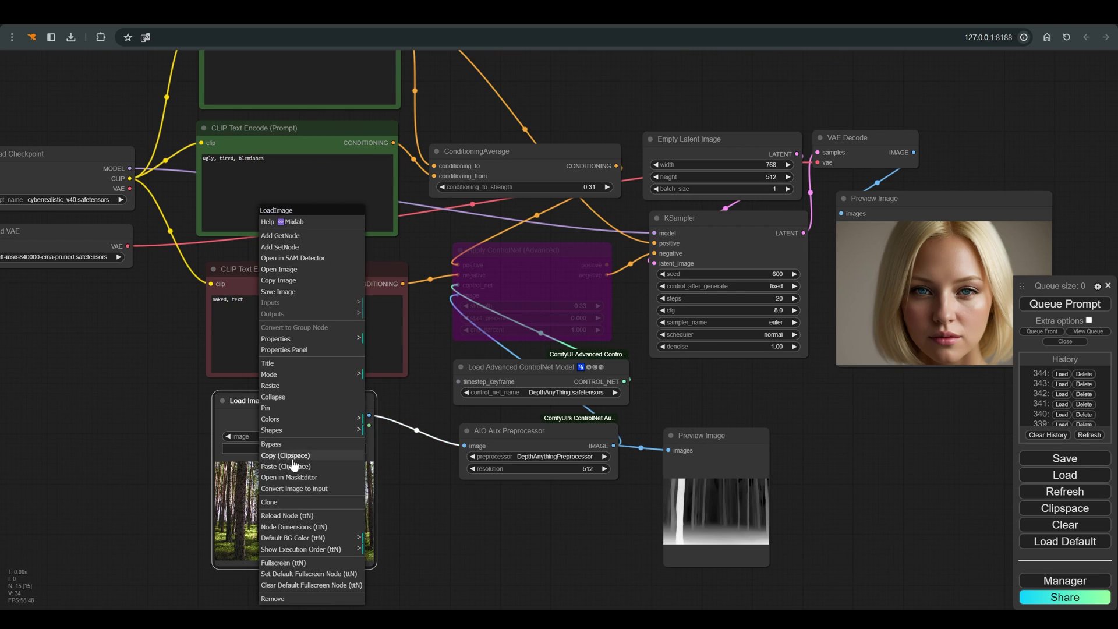
pyautogui.click(281, 467)
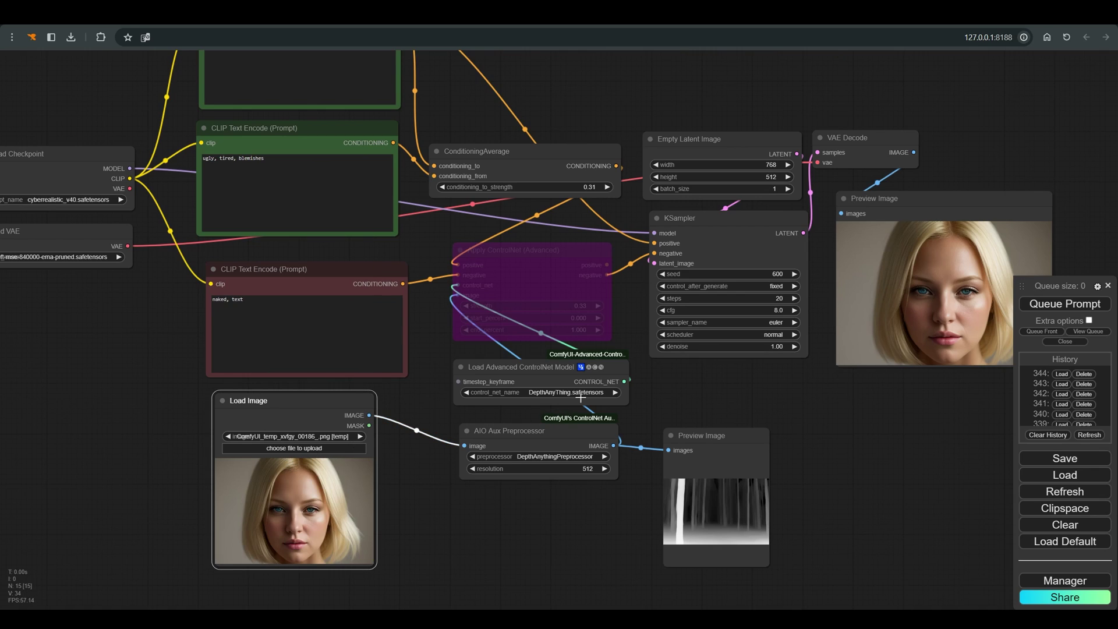
# Re-enable Apply ControlNet, set blend strength to 1.00, and queue a new generation
pyautogui.click(578, 249)
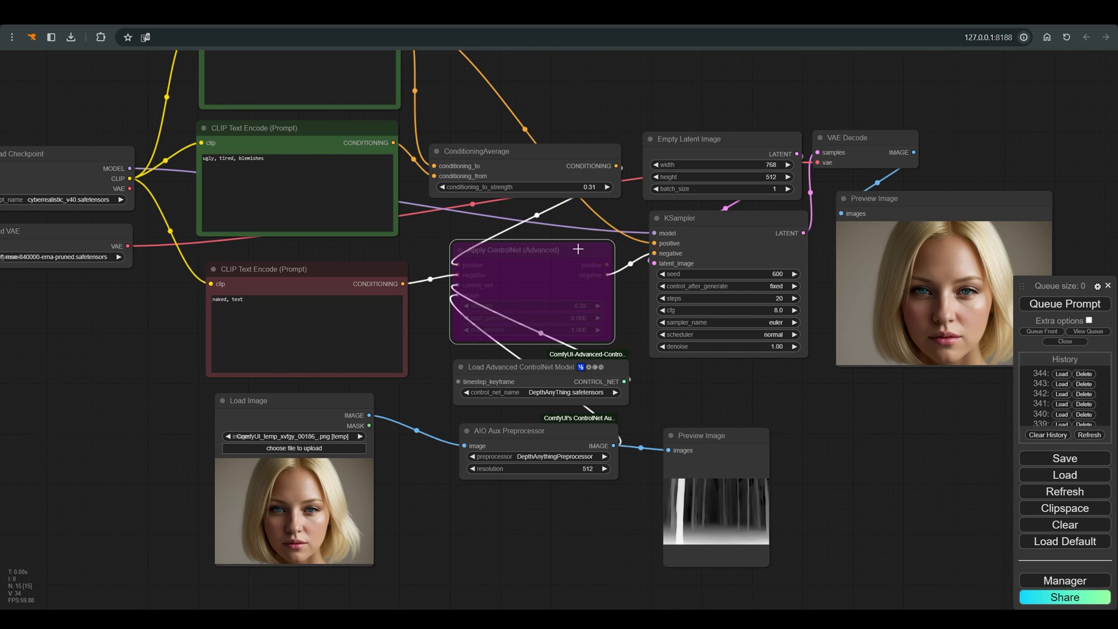
pyautogui.hotkey('ctrl', 'b')
pyautogui.scroll(-2, 582, 251)
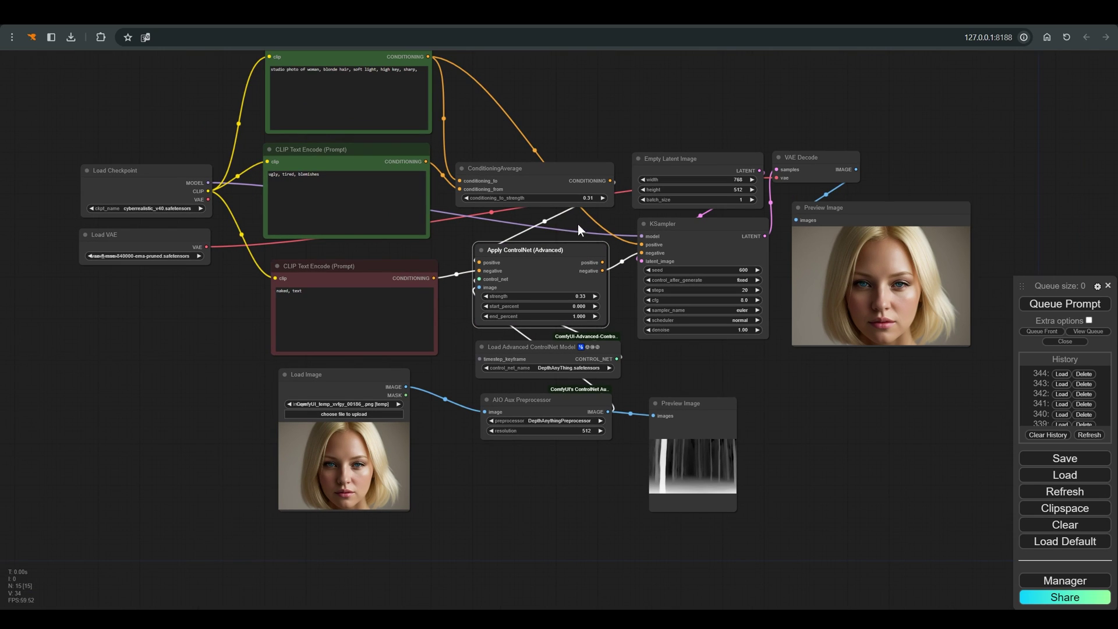
pyautogui.click(576, 226)
pyautogui.scroll(-1, 757, 407)
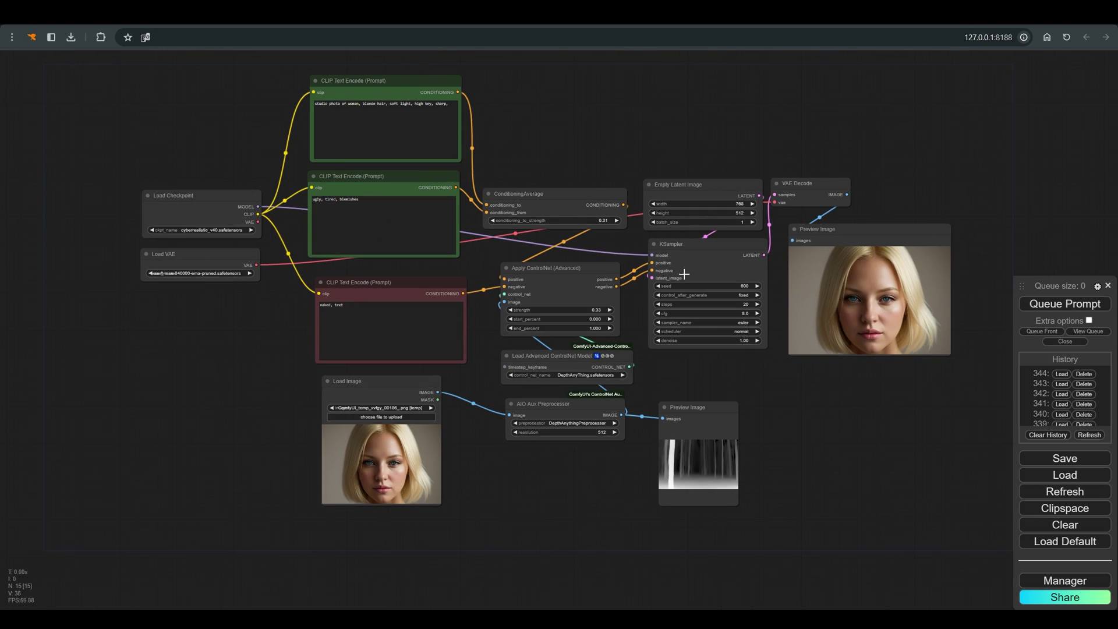
pyautogui.moveTo(579, 220); pyautogui.dragTo(648, 217)
pyautogui.click(1057, 304)
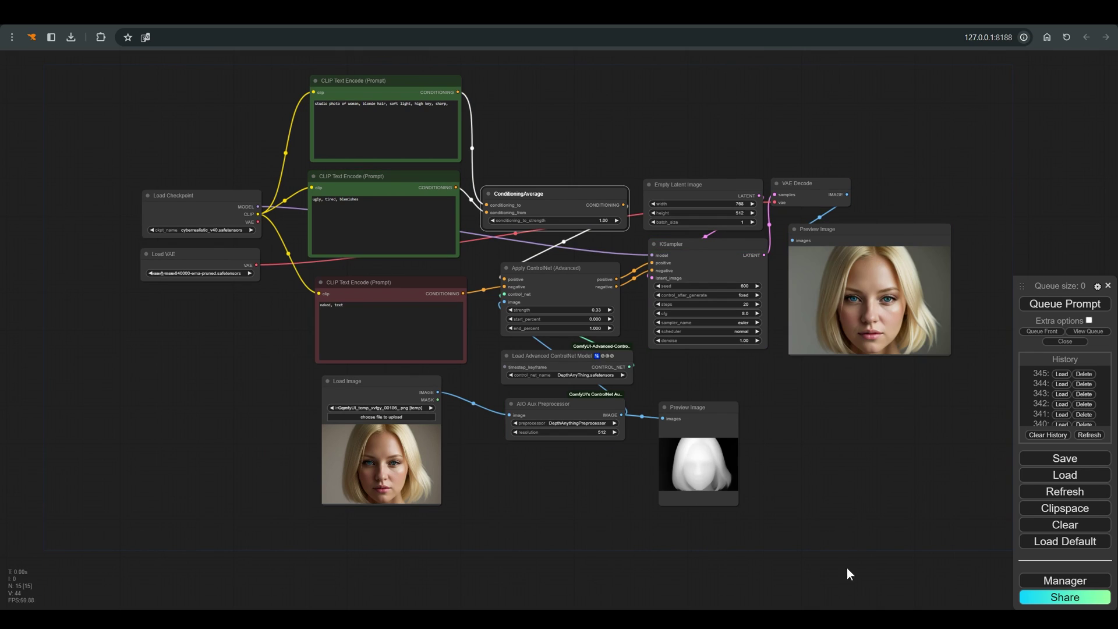
# Lower conditioning_to_strength through 0.78, 0.43 and 0.24 down to 0.20, regenerating along the way
pyautogui.click(810, 591)
pyautogui.moveTo(582, 220); pyautogui.dragTo(570, 220)
pyautogui.click(1065, 304)
pyautogui.scroll(3, 928, 270)
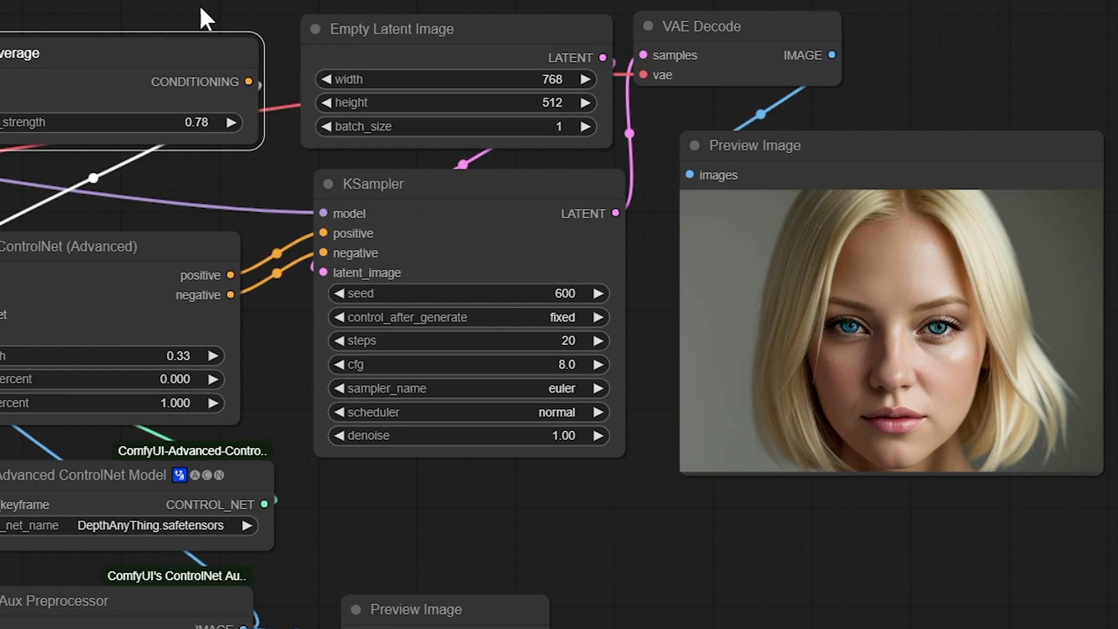
pyautogui.moveTo(262, 149); pyautogui.dragTo(225, 146)
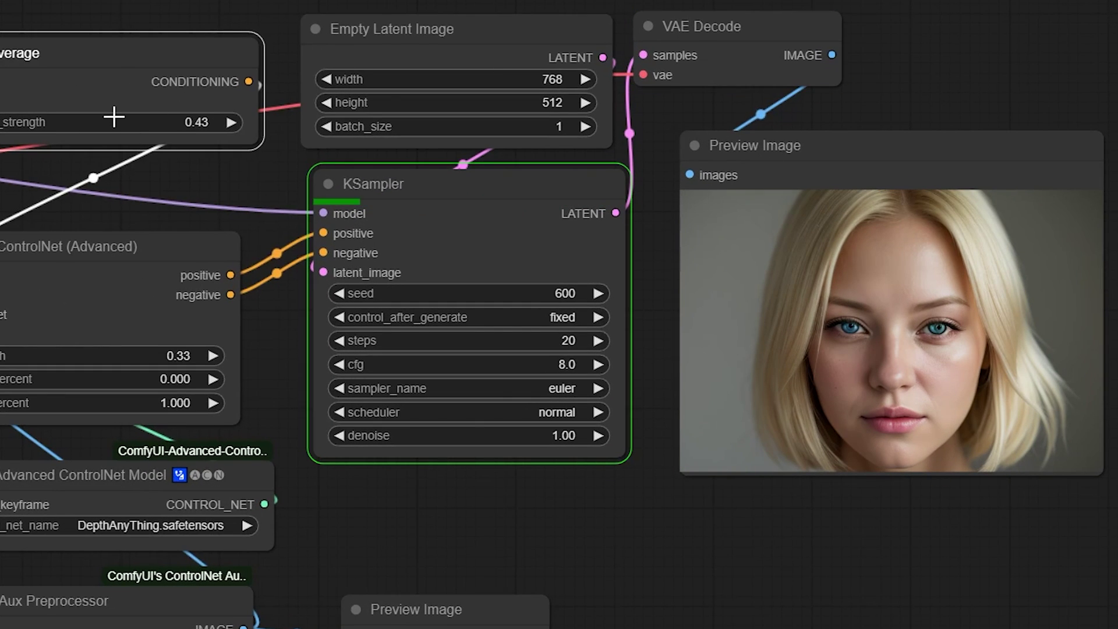
pyautogui.moveTo(107, 117); pyautogui.dragTo(88, 125)
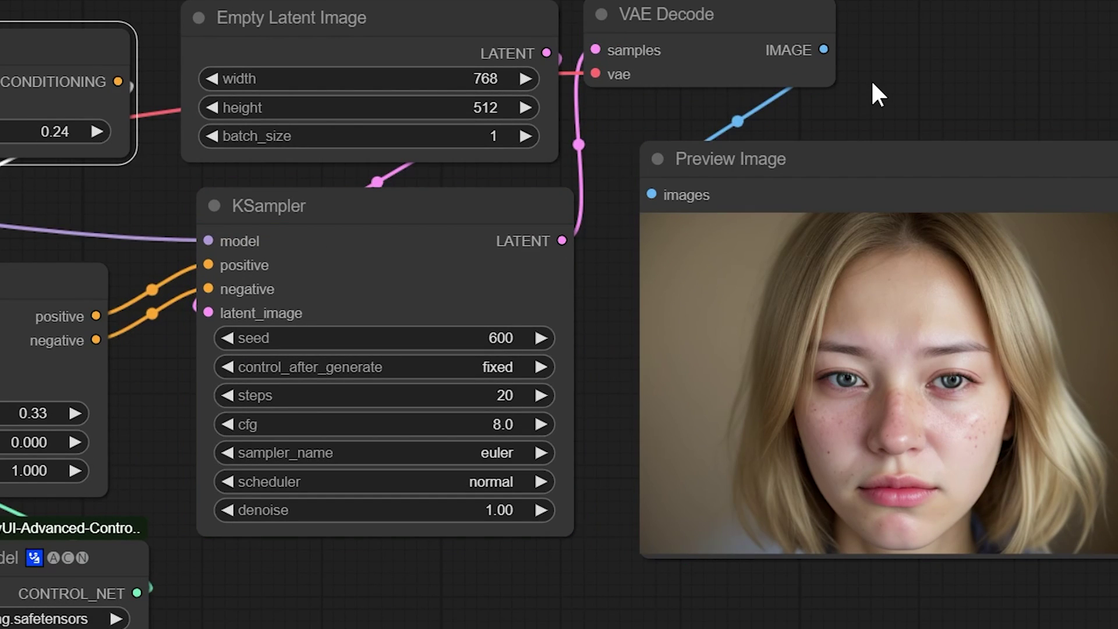
pyautogui.moveTo(12, 126); pyautogui.dragTo(2, 127)
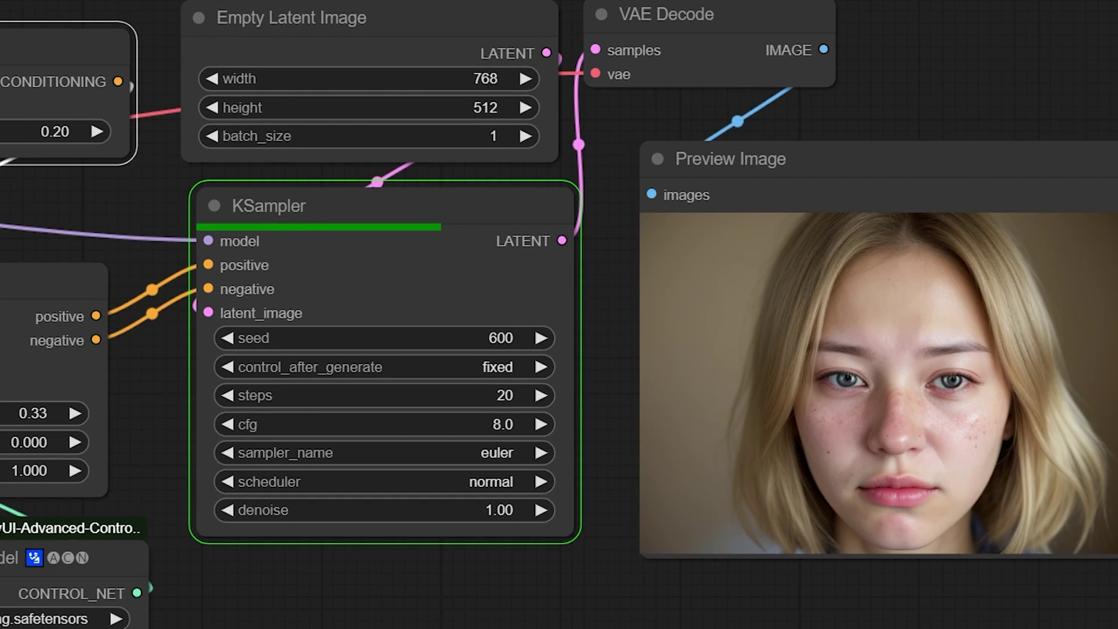